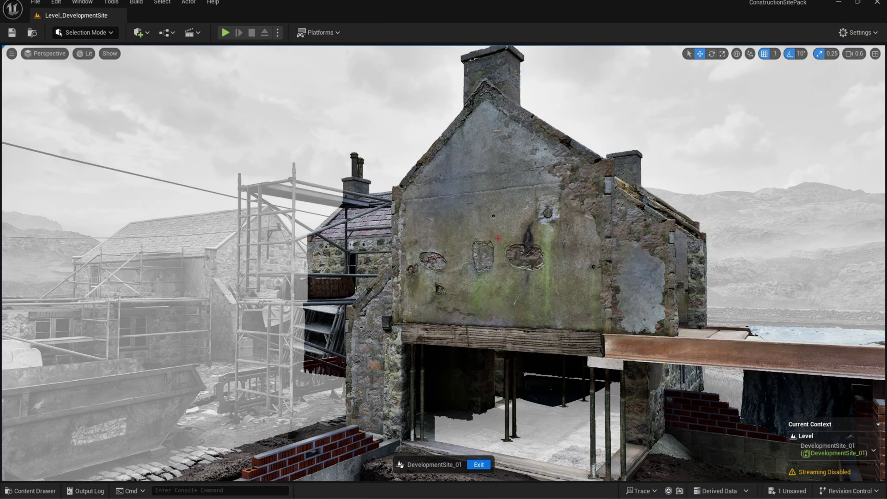
Trial-move the plaster wall patch, undo it, and frame the wall on the long house
scroll(420, 307, "down", 5)
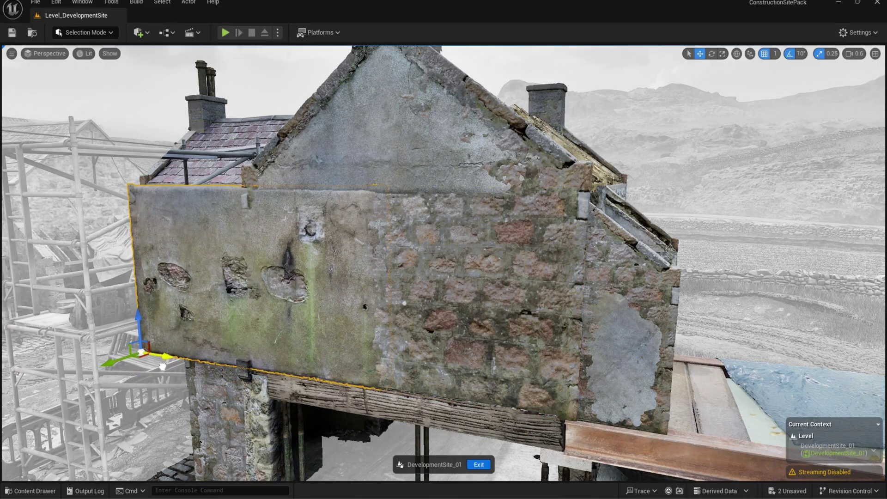
left_click_drag(281, 374, 613, 409)
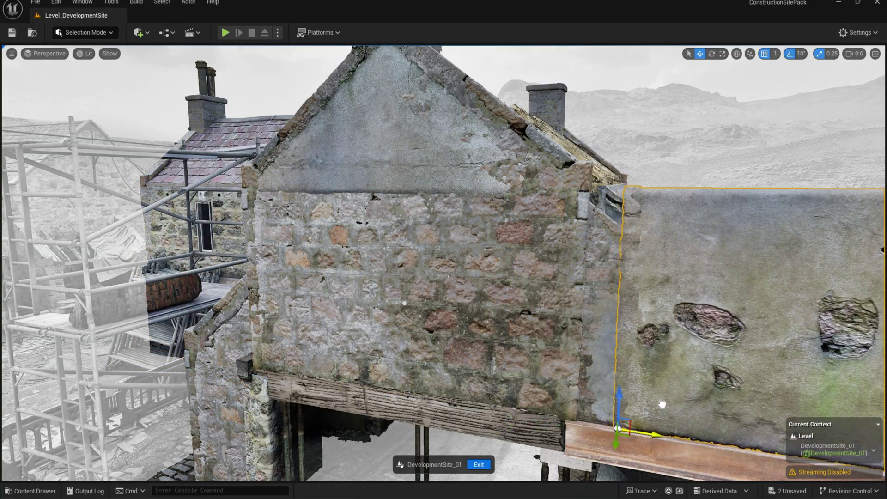
key("ctrl+z")
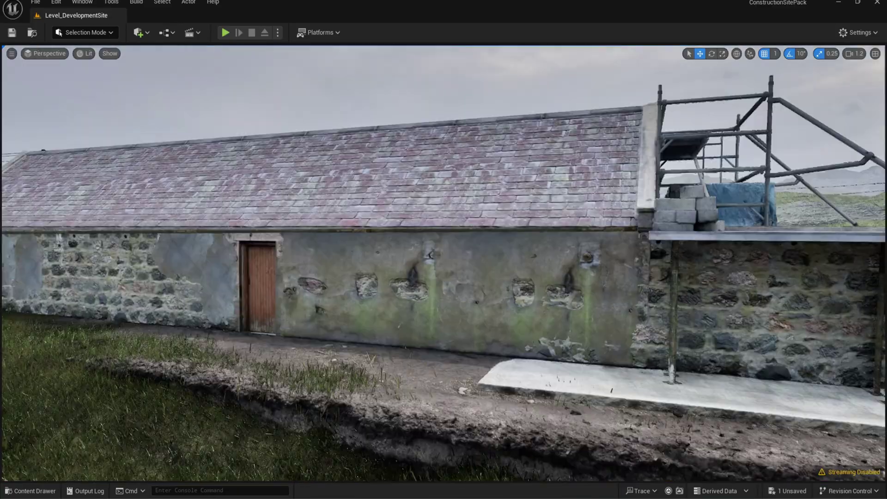
left_click(382, 276)
key("f")
Edit the GraniteHouse_14 house instance, then exit and save its changes
double_click(374, 262)
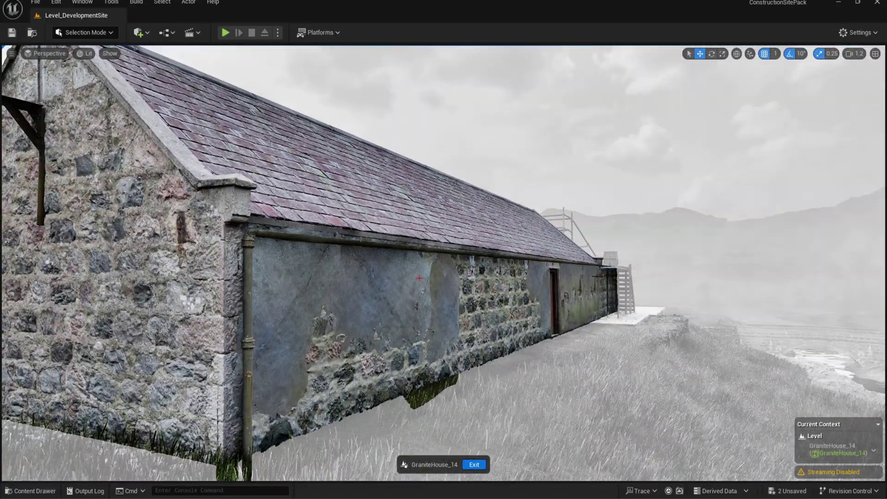
left_click(474, 464)
left_click(475, 268)
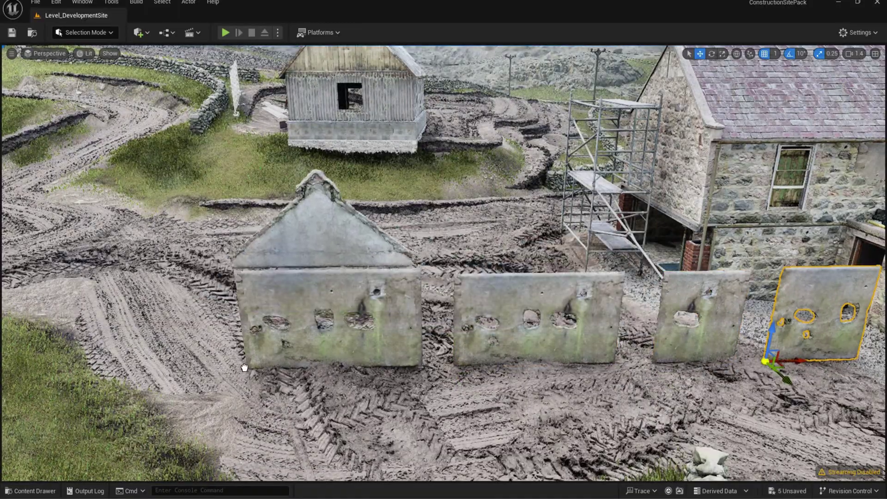
Copy the gable wall piece onto the mud and rotate it upright
key("ctrl+v")
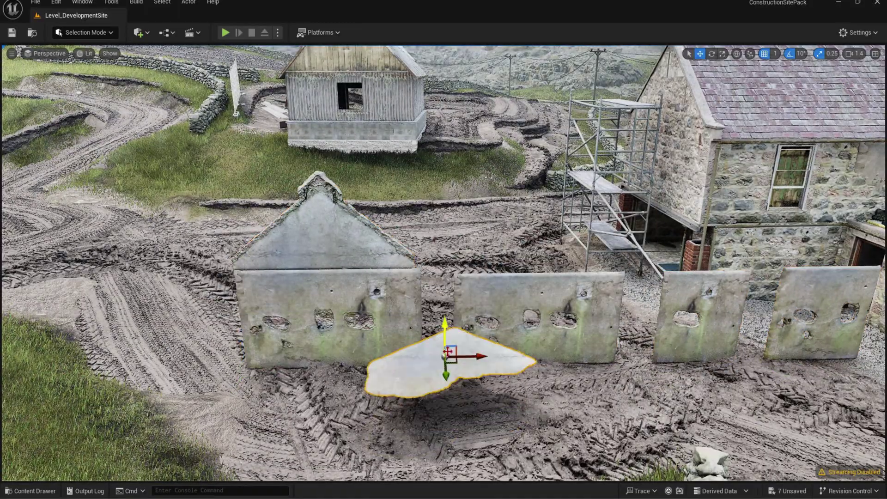
key("e")
left_click_drag(445, 411, 462, 397)
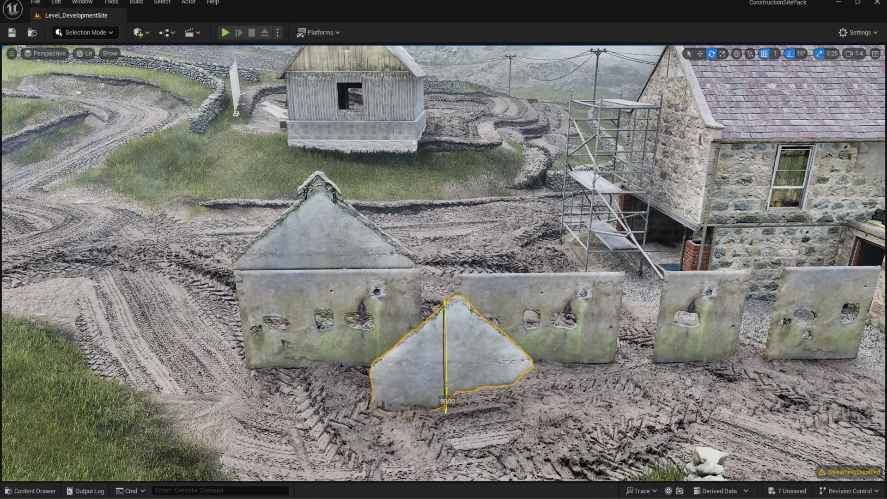
right_click_drag(445, 400, 554, 393)
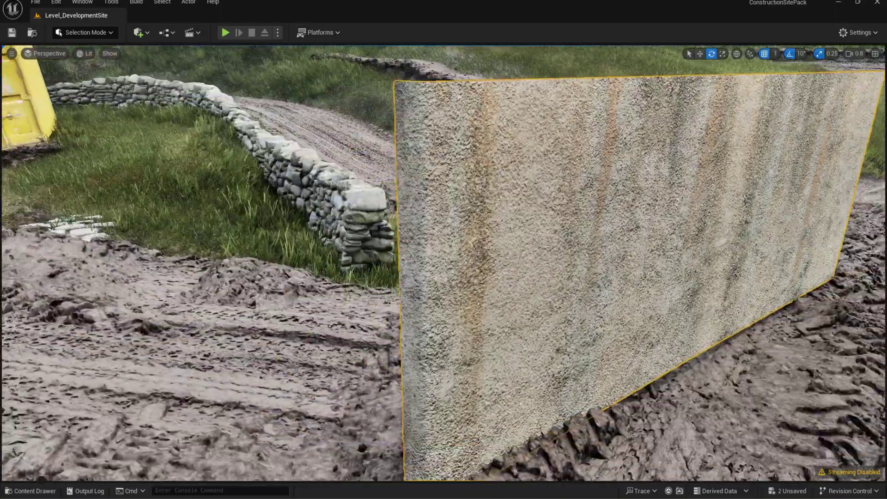
Place a duplicate concrete wall to the left of the row, then fly toward the yellow container
right_click_drag(369, 210, 369, 210)
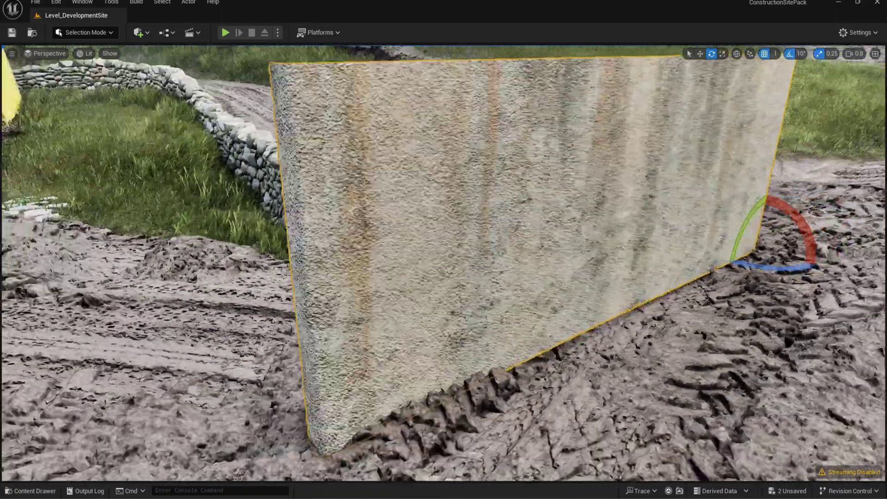
key("w")
left_click_drag(720, 240, 286, 360, "alt")
right_click_drag(329, 417, 378, 413)
key("w")
right_click_drag(447, 73, 447, 73)
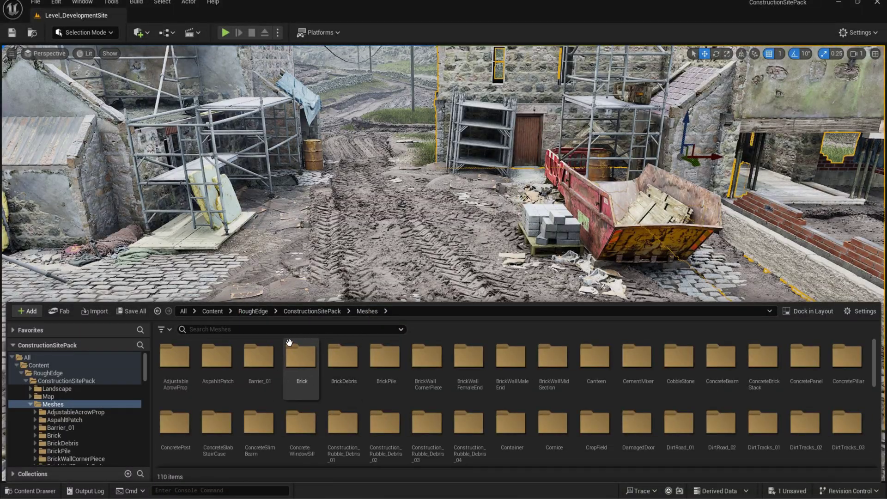
Fly low over the muddy ground and sweep around the selected stone slab
right_click_drag(277, 231, 277, 231)
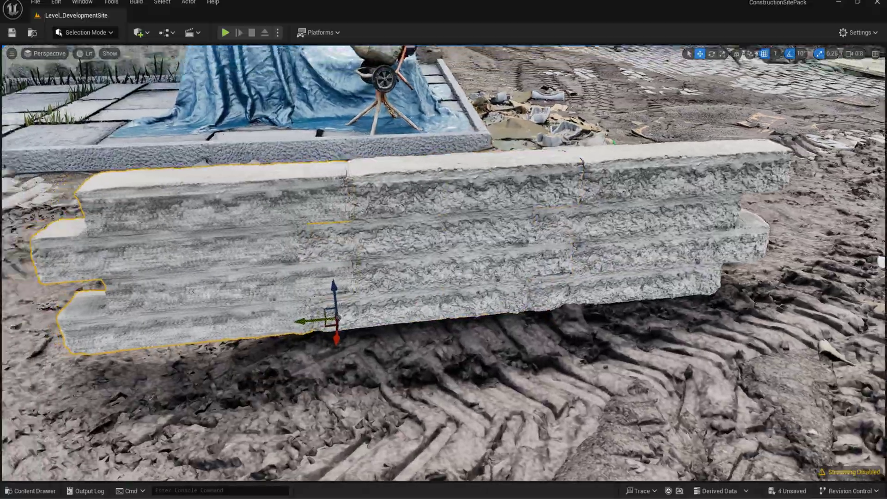
right_click_drag(444, 263, 444, 263)
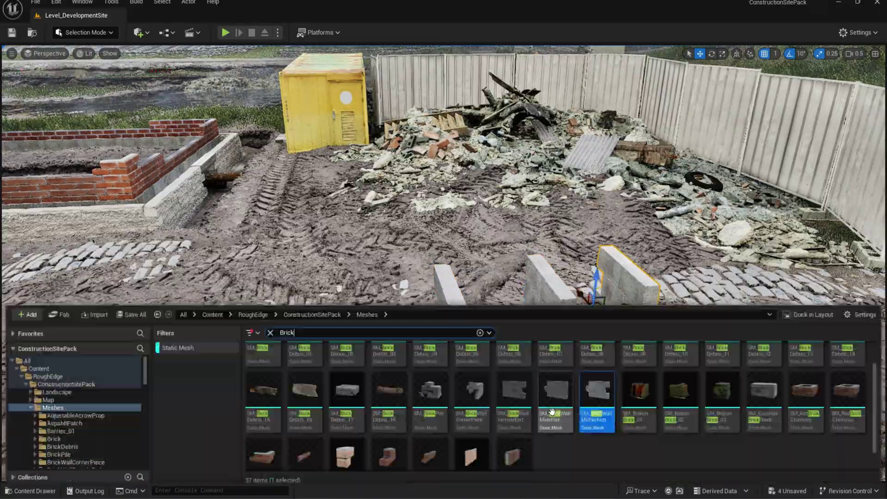
Drop the brick wall section into the level
right_click_drag(443, 263, 443, 264)
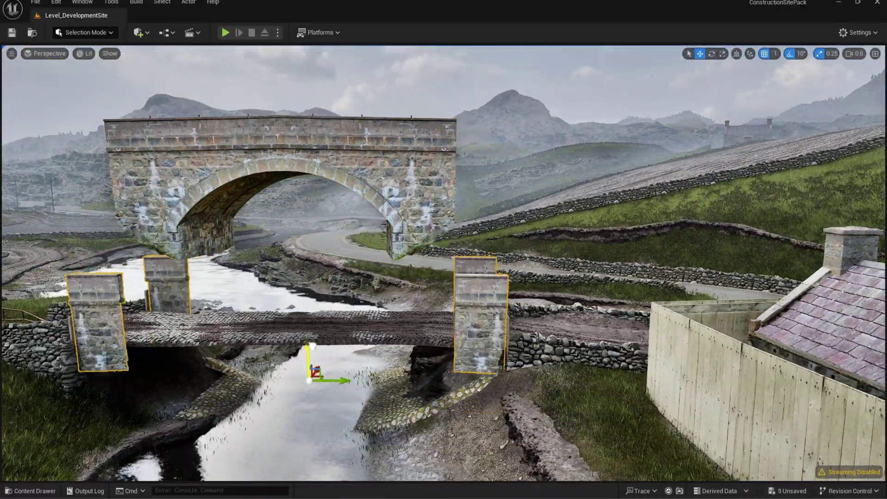
Lift the stone pillar blocks along Z onto the small bridge's ends
left_click_drag(316, 358, 294, 214)
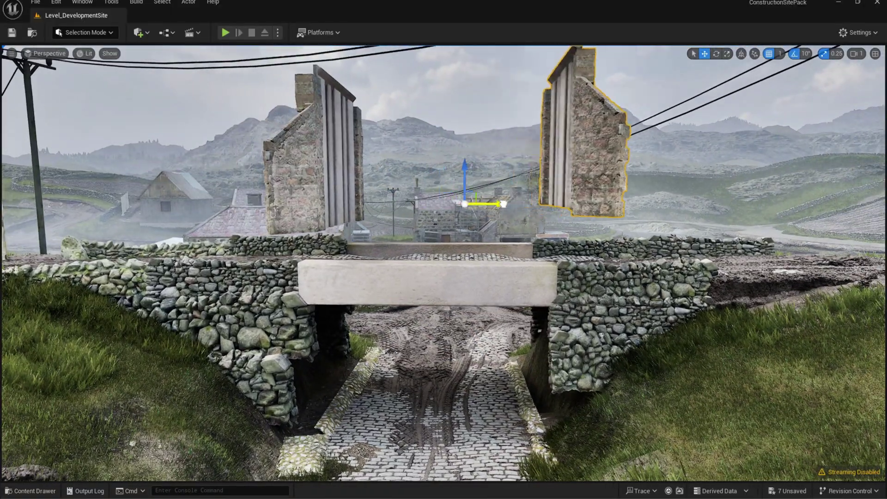
left_click_drag(480, 190, 619, 199)
key("ctrl+z")
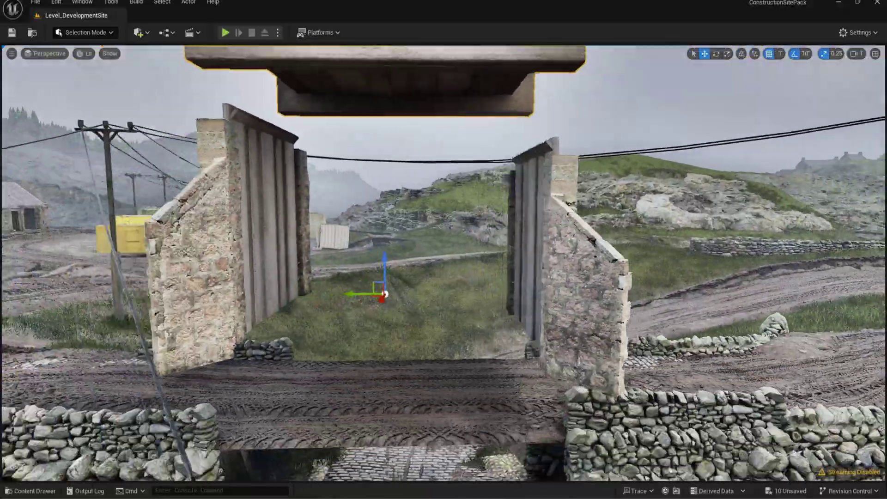
key("ctrl+z")
key("ctrl+z")
key("ctrl+z")
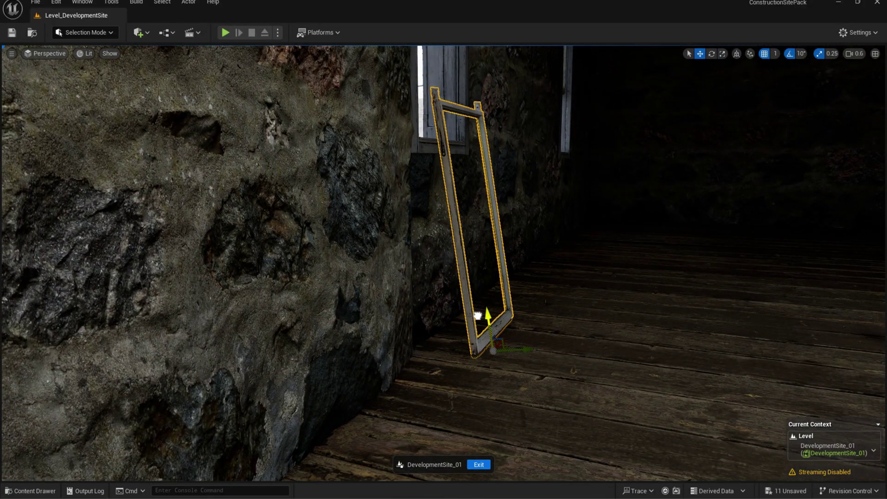
Orbit around the window frame and roof truss, then frame and inspect the brick pillar cap
left_click_drag(478, 316, 531, 295, "alt")
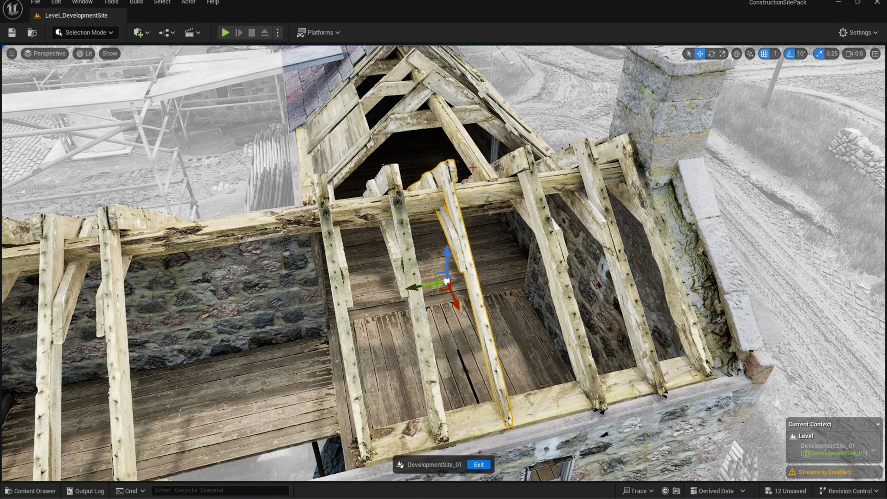
left_click_drag(462, 277, 471, 328, "alt")
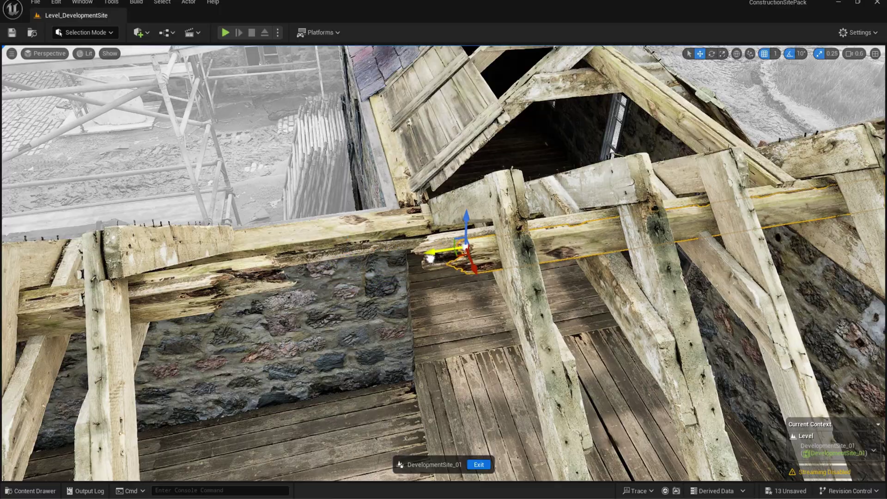
left_click_drag(409, 262, 430, 277, "alt")
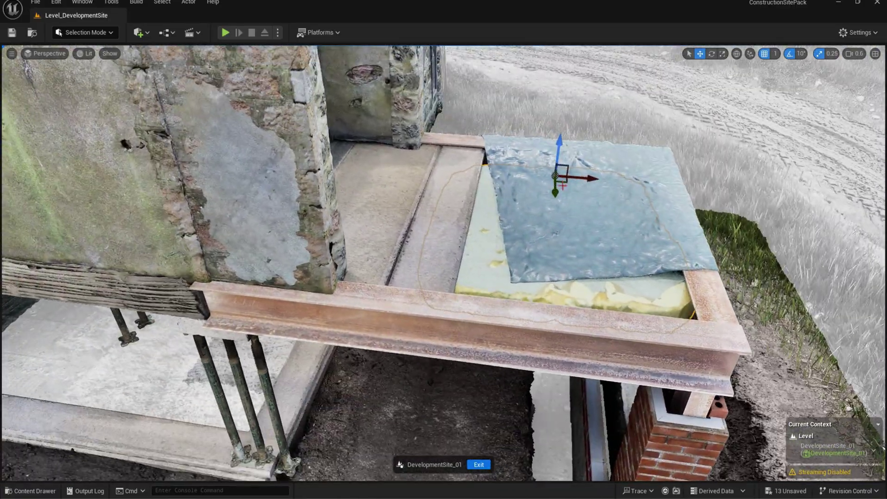
left_click_drag(444, 258, 464, 314, "alt")
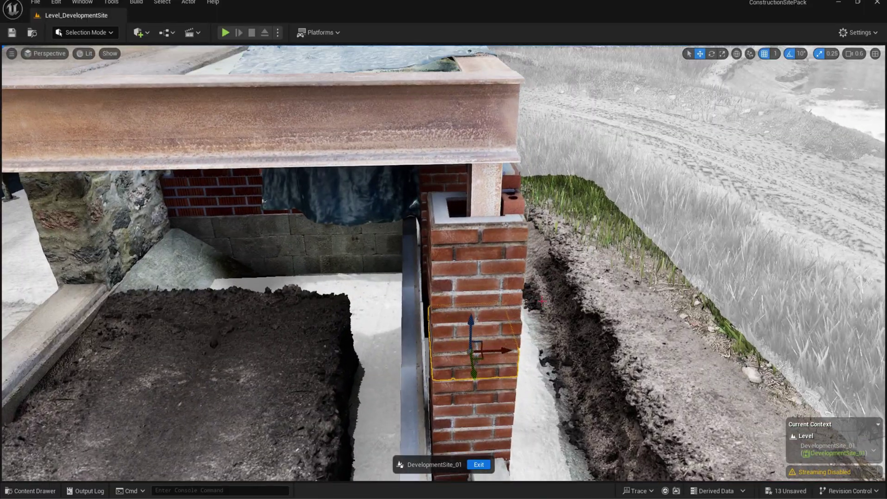
key("ctrl+v")
key("f")
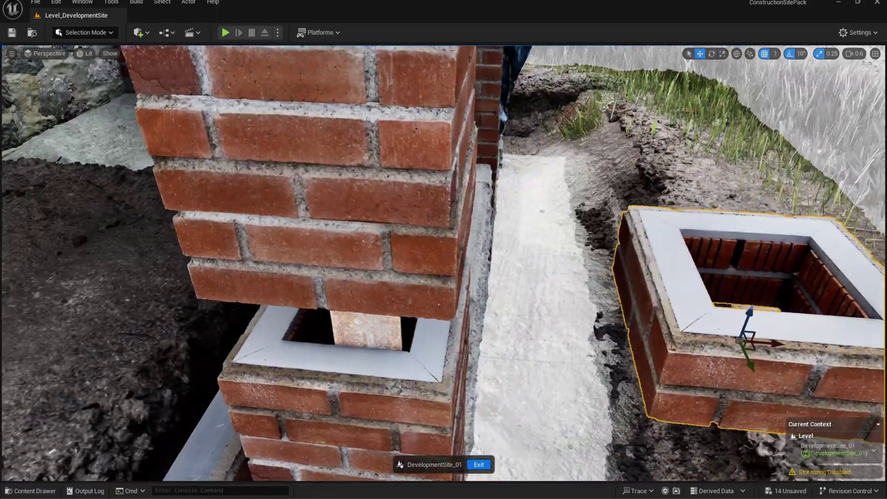
left_click_drag(443, 258, 461, 287, "alt")
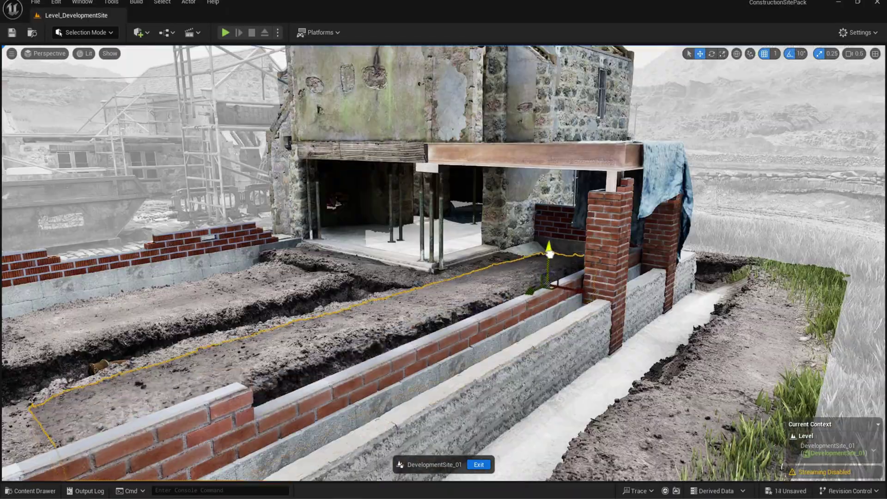
Frame the dirt block, then add a second shoring prop beside the first under the beam
key("ctrl+v")
key("f")
key("ctrl+v")
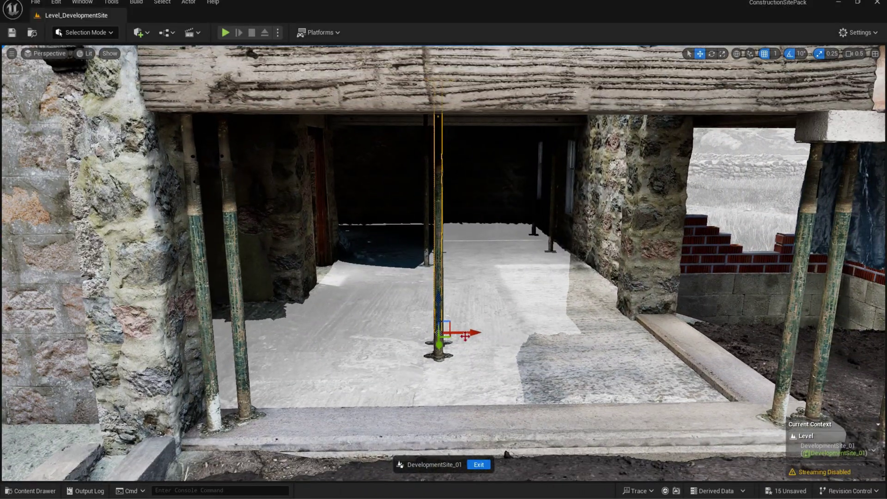
key("ctrl+v")
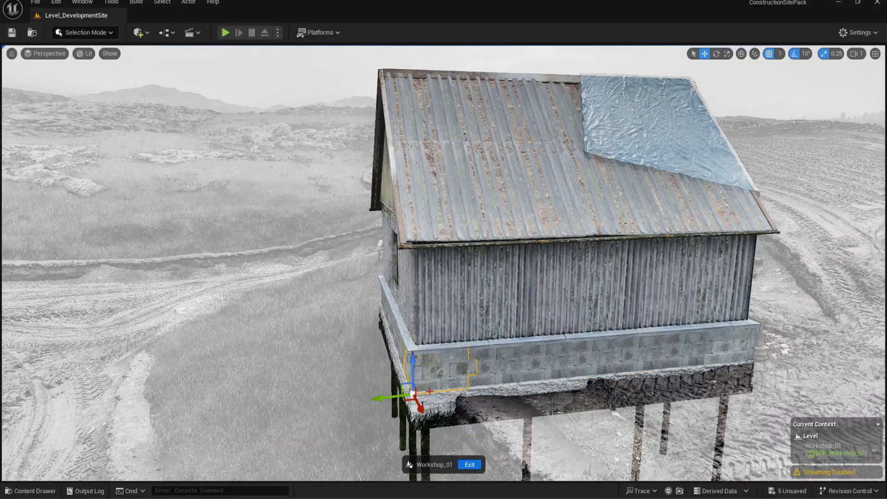
Fly into the workshop, trial-rotate the end window panel, and undo the rotation
right_click_drag(443, 263, 444, 263)
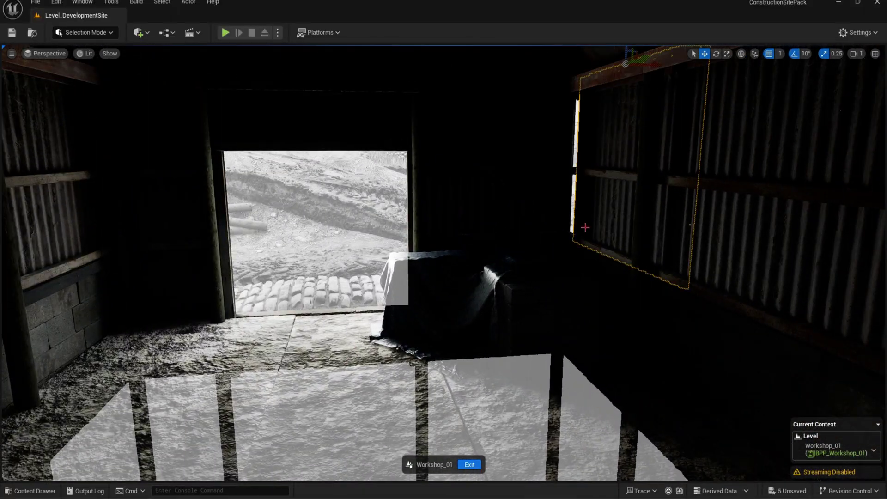
key("f")
right_click_drag(585, 227, 370, 214)
key("e")
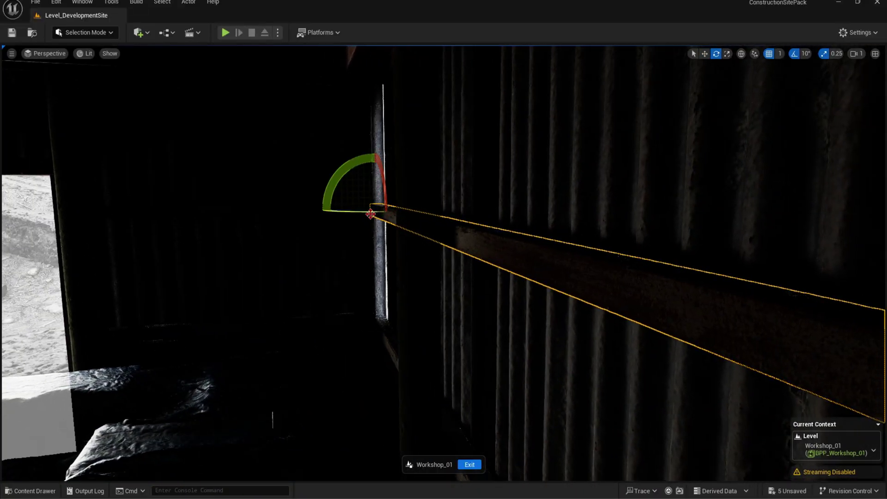
left_click_drag(371, 214, 233, 197)
key("ctrl+z")
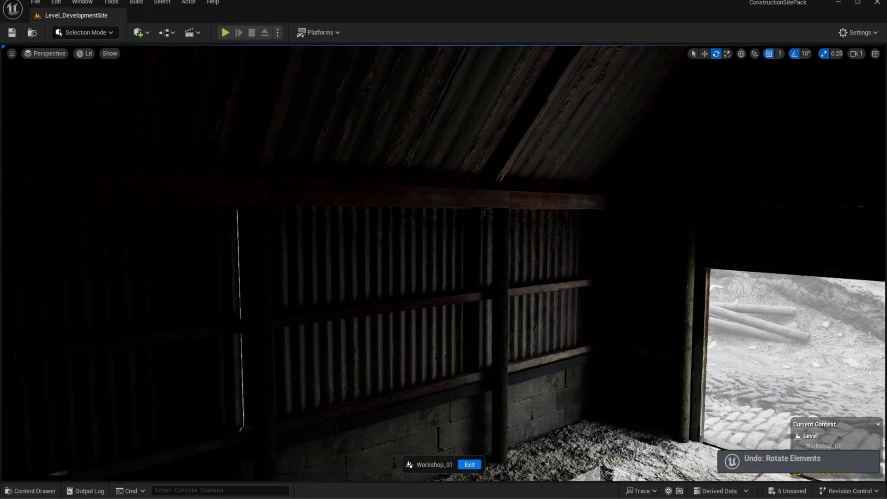
Pull back over the workshop floor toward the selected beam, undoing the last selection change
right_click_drag(480, 293, 480, 293)
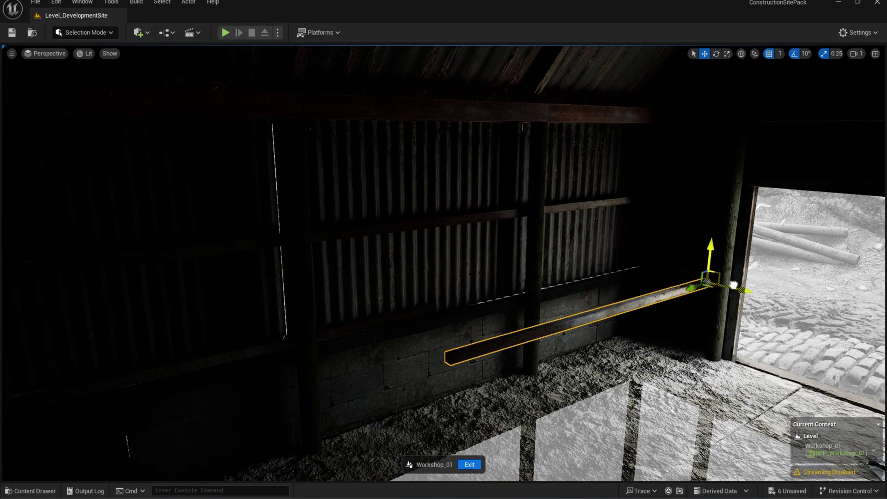
right_click_drag(734, 285, 733, 284)
key("ctrl+z")
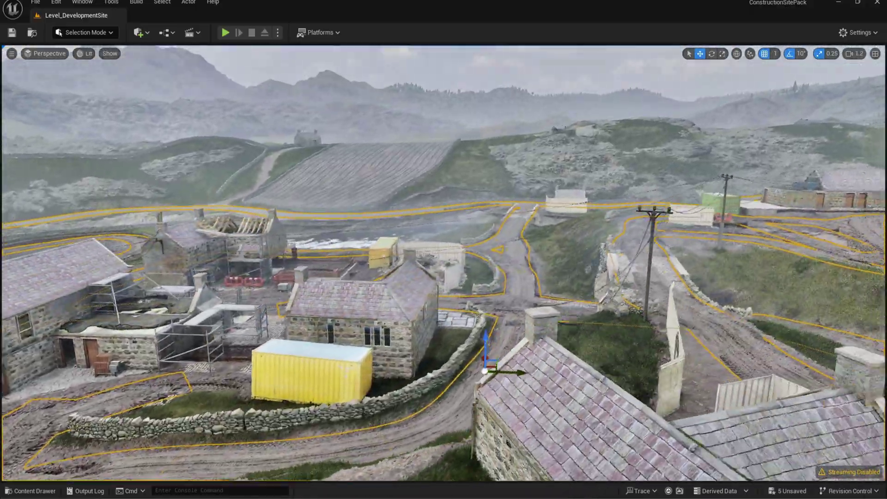
Fly over the village to the hillside, trial-raise a rock, and undo it back onto the ground
right_click_drag(734, 285, 733, 284)
key("ctrl+z")
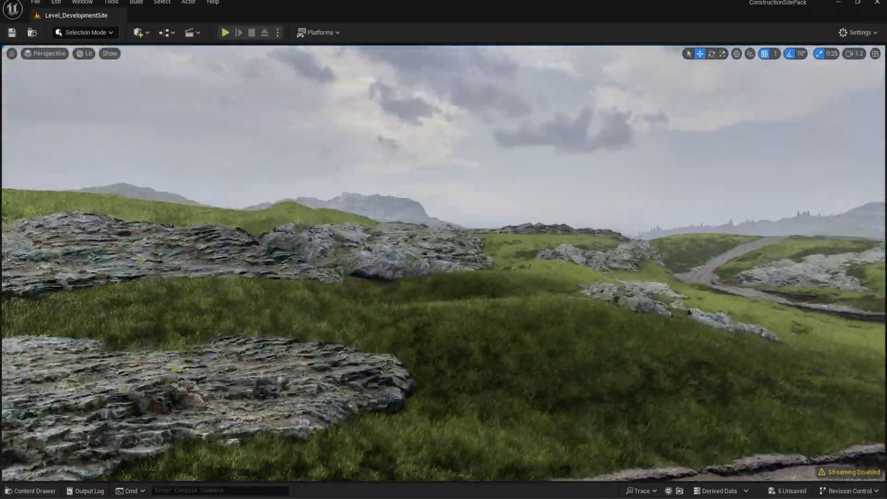
left_click(578, 218)
left_click_drag(577, 217, 578, 148)
key("ctrl+z")
right_click_drag(733, 284, 733, 284)
scroll(734, 284, "up", 2)
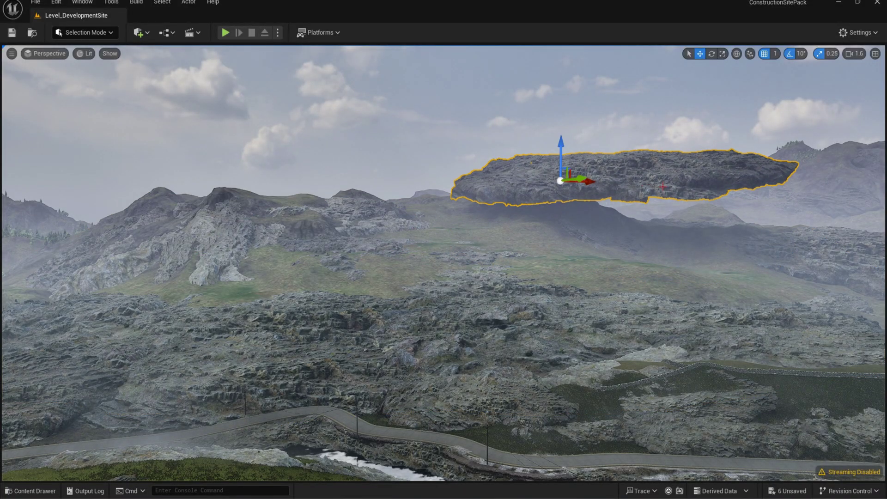
key("ctrl+z")
key("e")
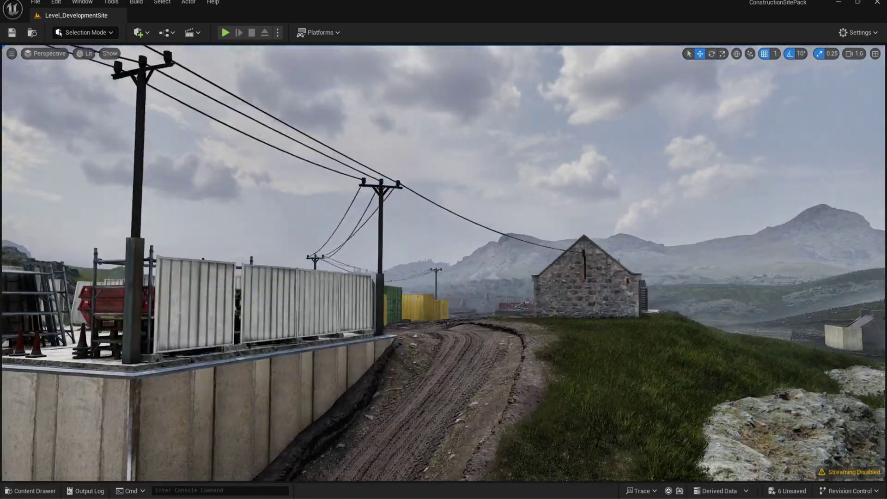
Fly past the concrete-mixer pit and cottage gable to the scaffold post, then return the tarp to the wall
key("w")
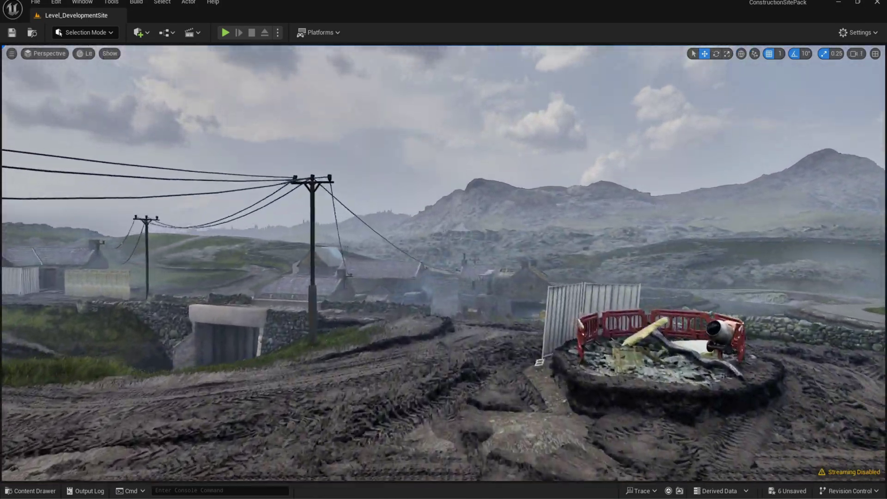
key("w")
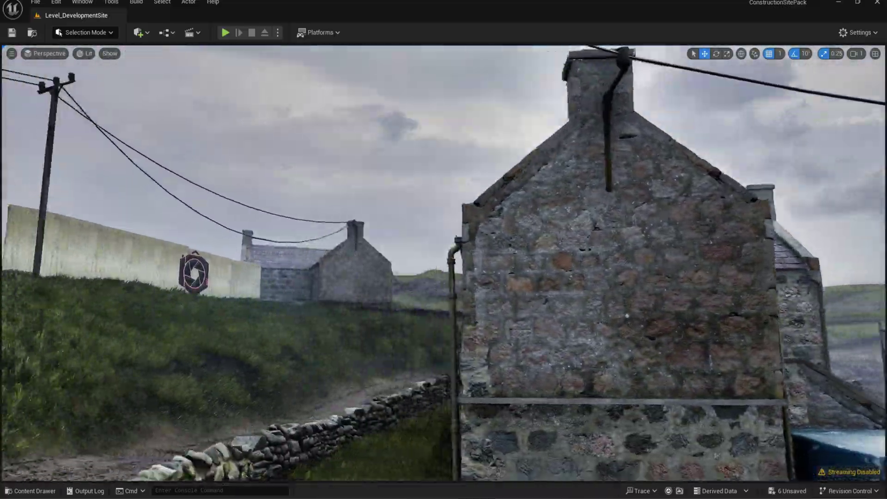
key("w")
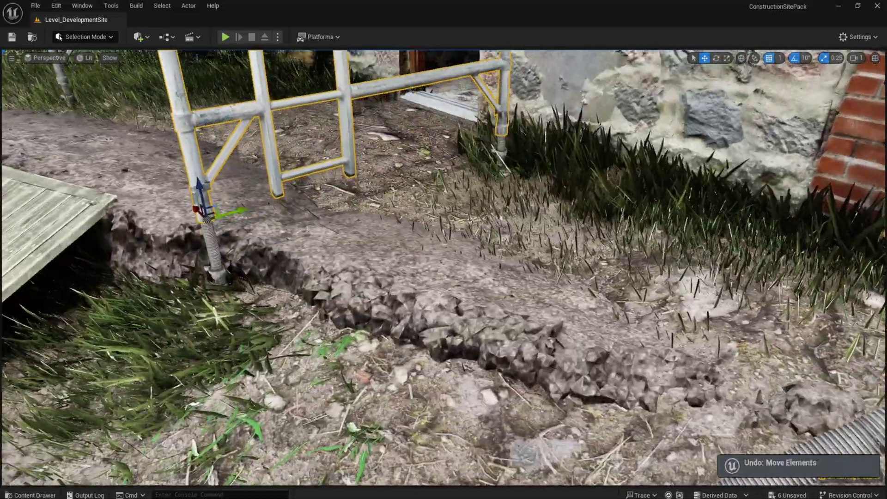
key("w")
key("w")
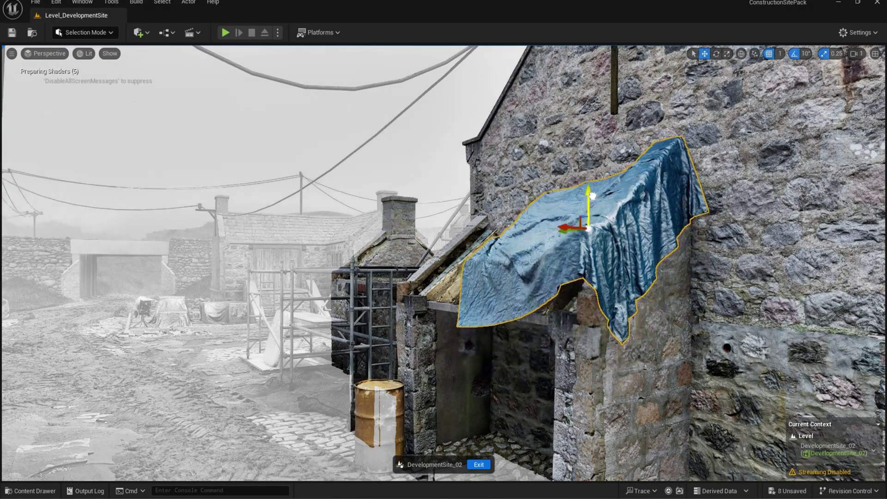
key("ctrl+z")
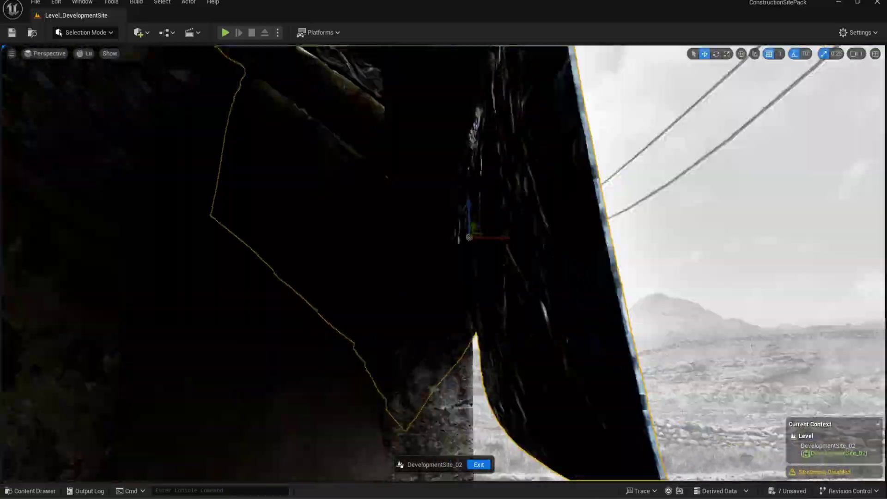
Zoom the view toward the red-and-white barriers beside the skip
scroll(444, 263, "down", 1)
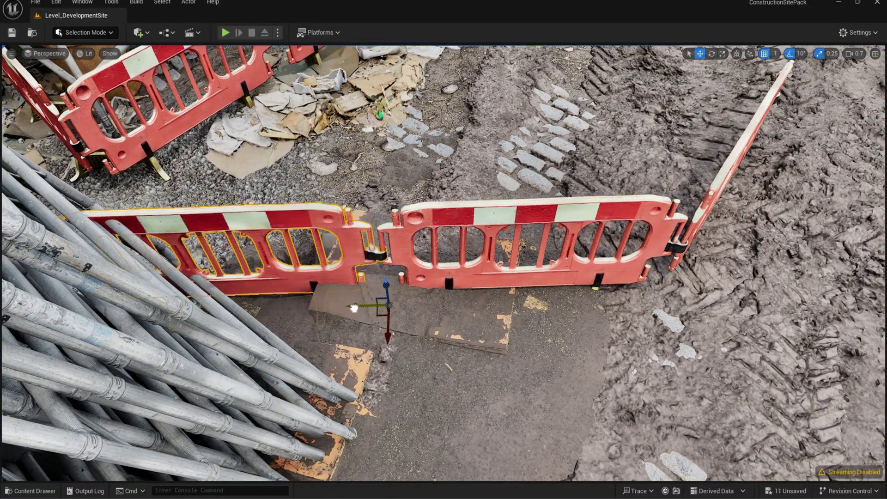
Rotate the red-and-white barrier section about 40° so it forms a corner beside the skip
left_click_drag(430, 319, 374, 347)
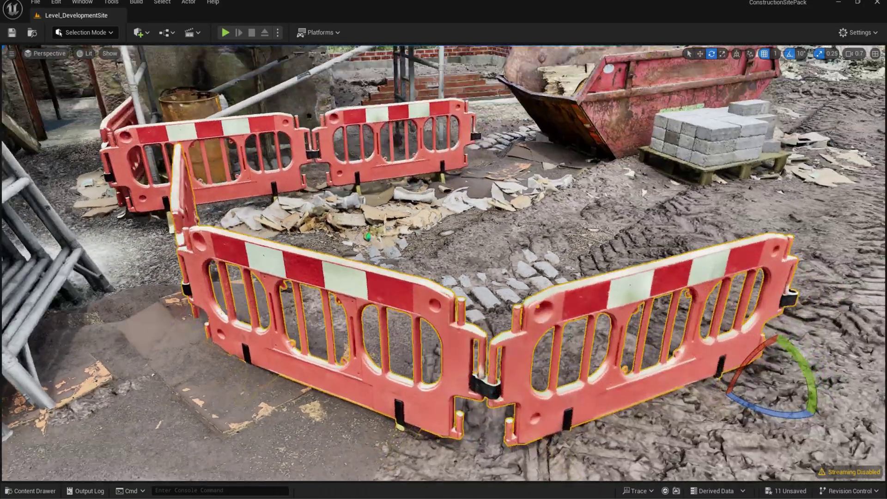